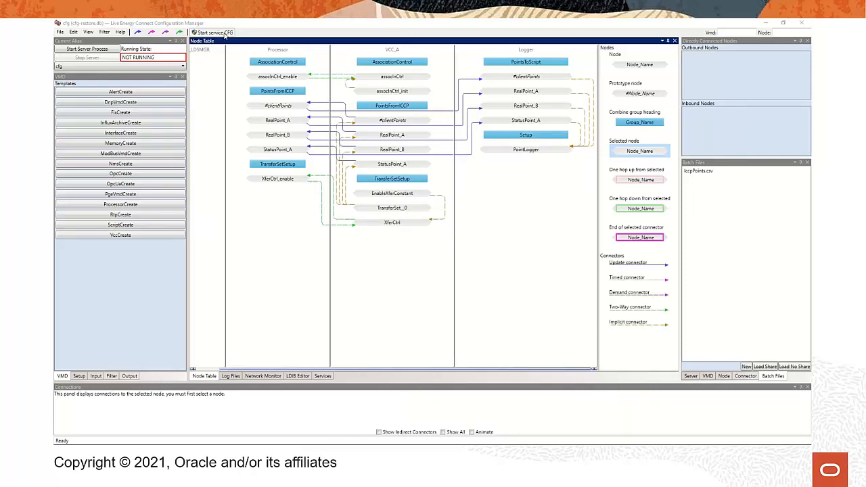
# Step: Start the LECServer service for alias CFG, and inspect its VMD connection statuses and server log
pyautogui.click(327, 377)
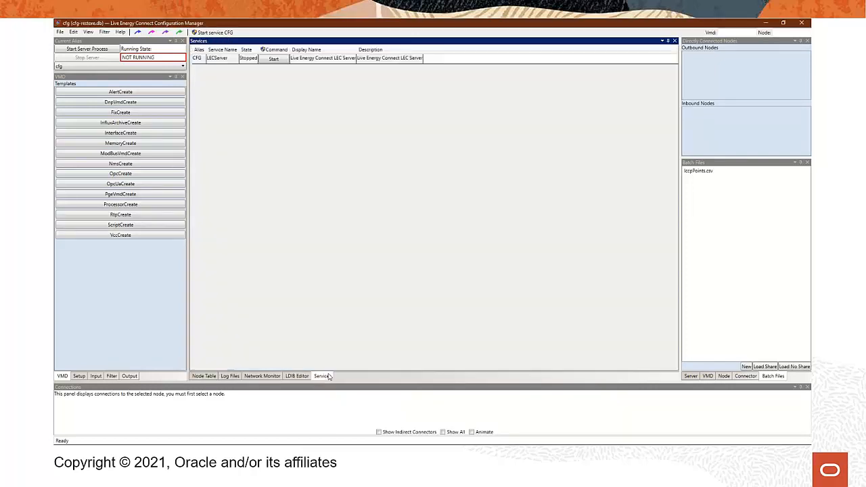
pyautogui.click(275, 60)
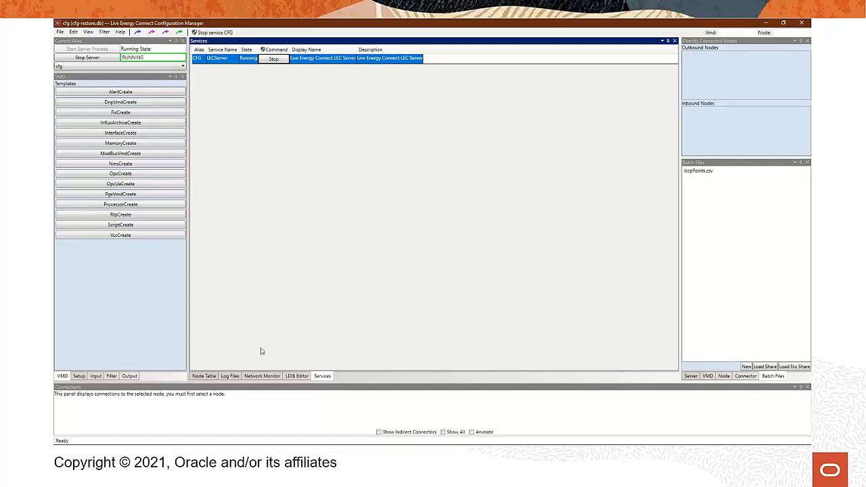
pyautogui.click(262, 376)
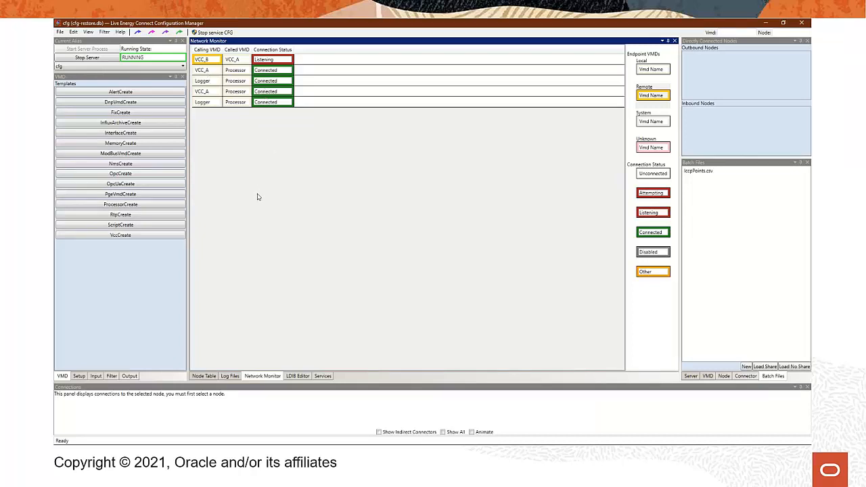
pyautogui.click(231, 376)
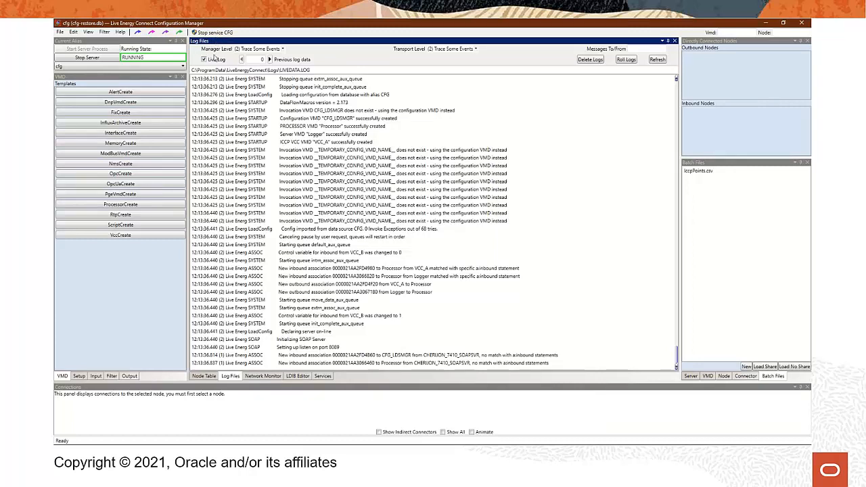
# Step: Stop the LECServer service for alias CFG
pyautogui.click(323, 376)
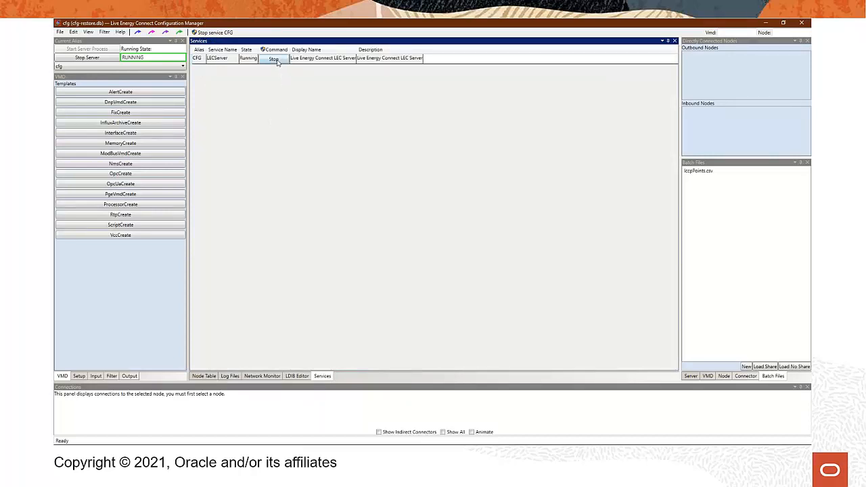
pyautogui.click(274, 60)
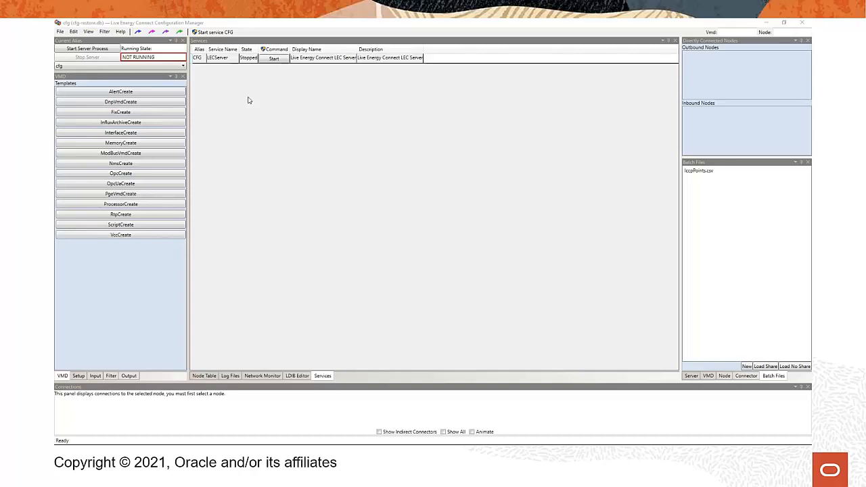
# Step: Create a new alias named ScadaSim
pyautogui.click(59, 32)
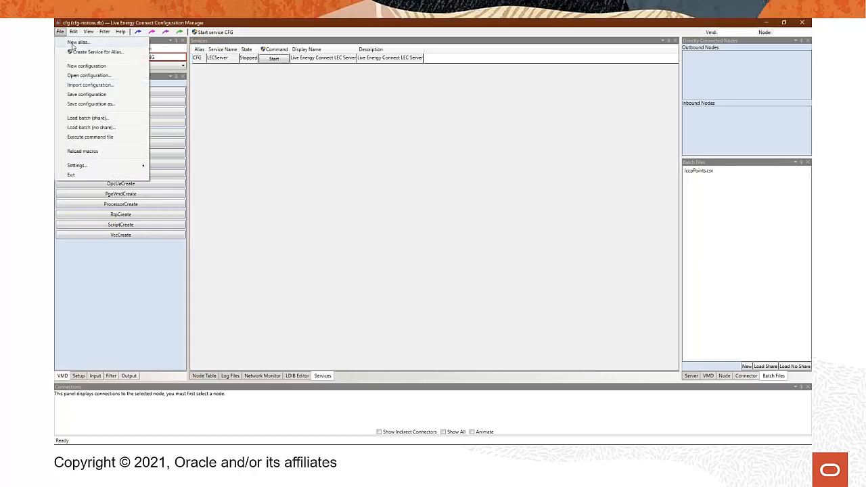
pyautogui.click(72, 43)
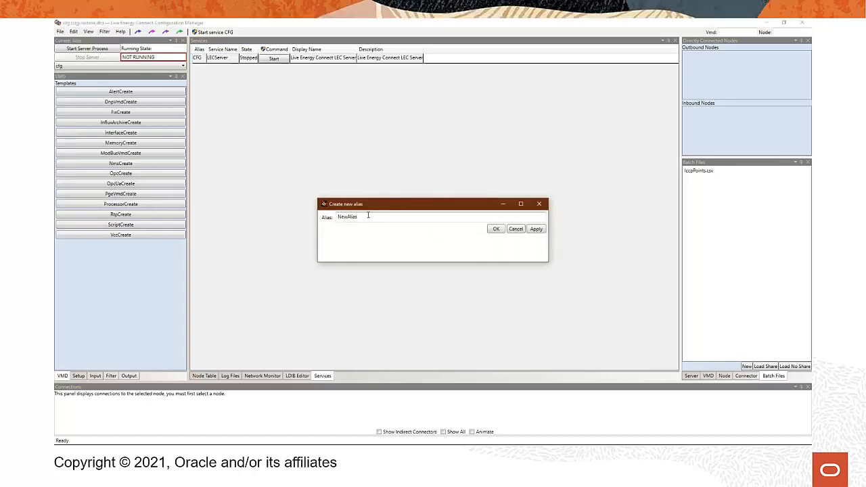
pyautogui.moveTo(368, 216); pyautogui.dragTo(311, 219)
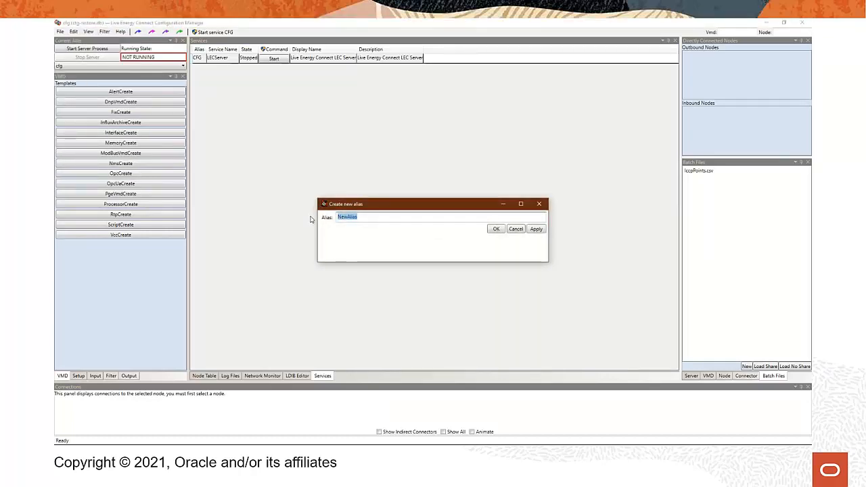
pyautogui.write('ScadaSim')
pyautogui.click(494, 229)
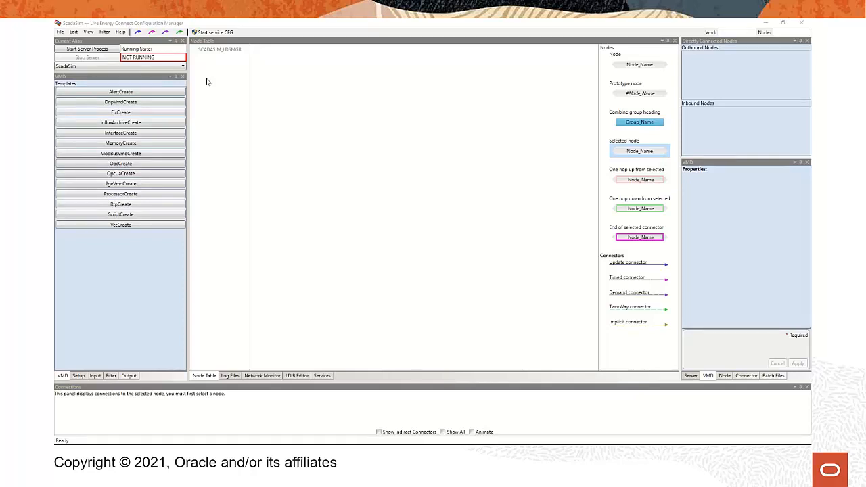
# Step: Import the IccpServerSim.db configuration from the LiveEnergyConnect folder into the ScadaSim alias, accepting the loss of unsaved changes
pyautogui.click(60, 32)
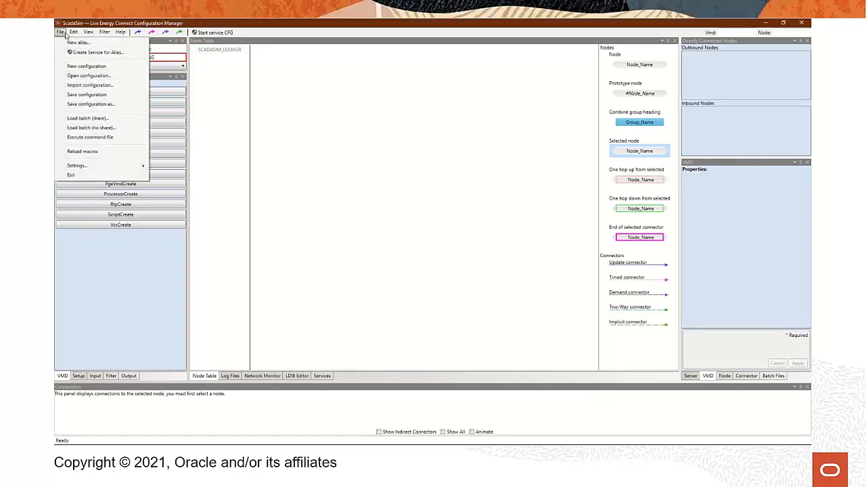
pyautogui.click(86, 86)
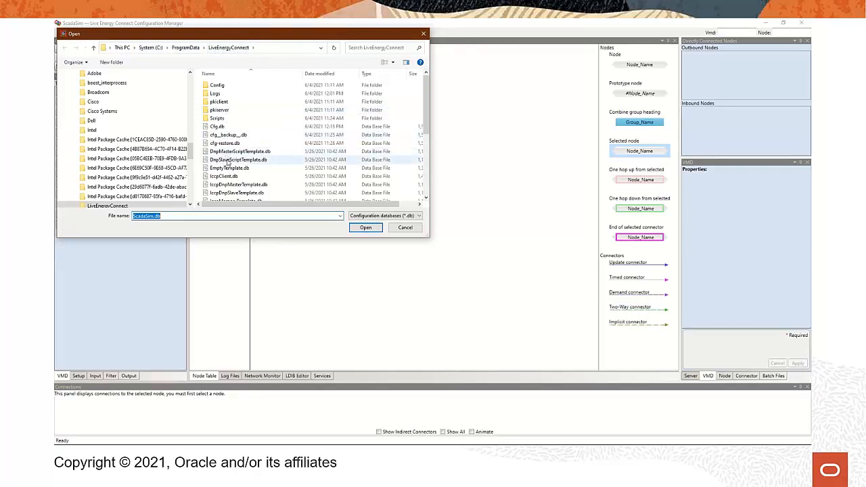
pyautogui.scroll(-1, 228, 161)
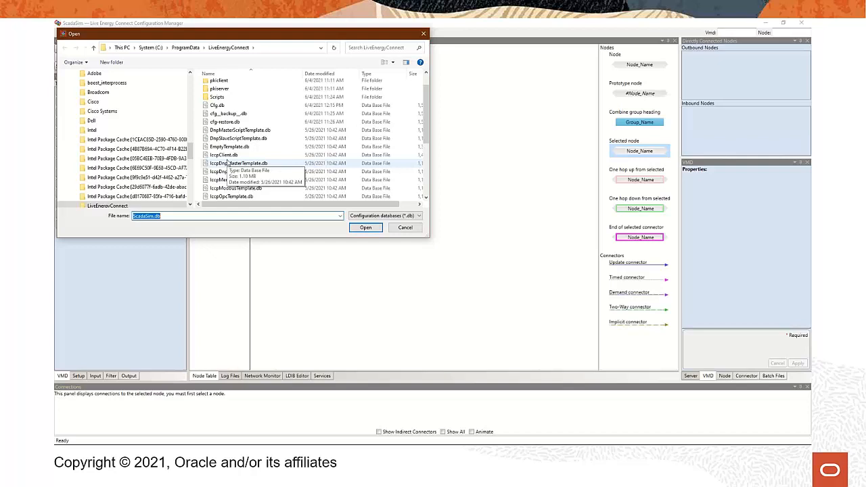
pyautogui.scroll(-1, 229, 163)
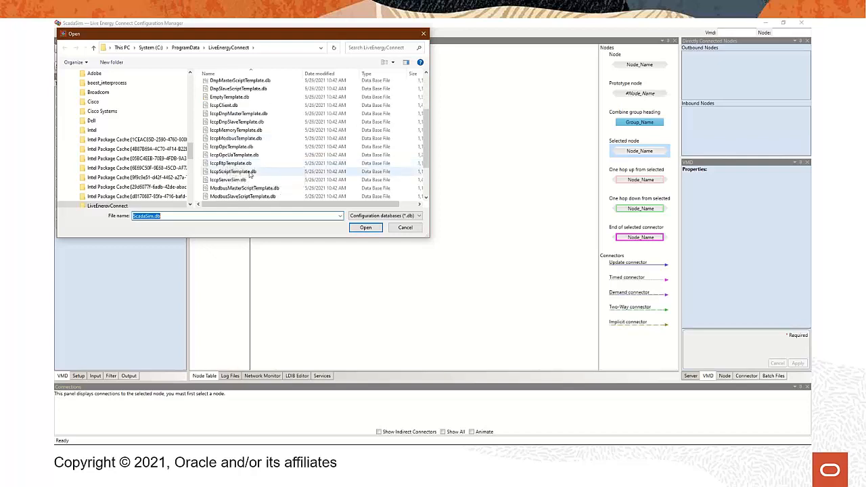
pyautogui.click(230, 181)
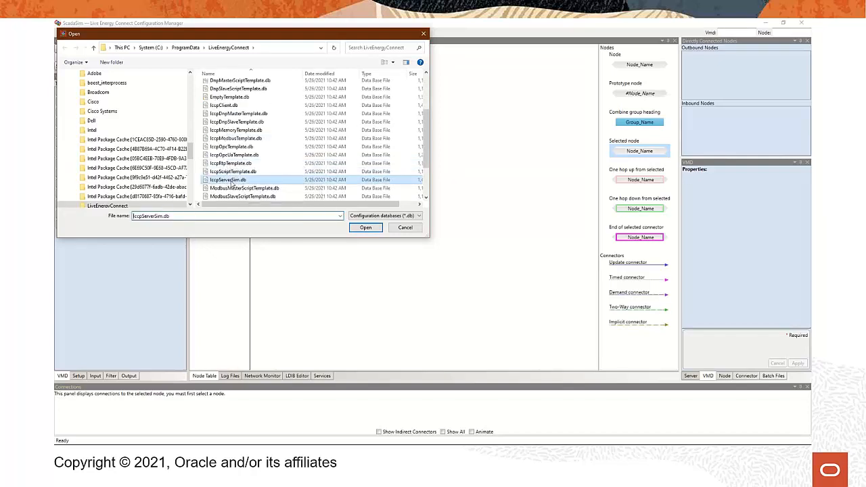
pyautogui.click(365, 228)
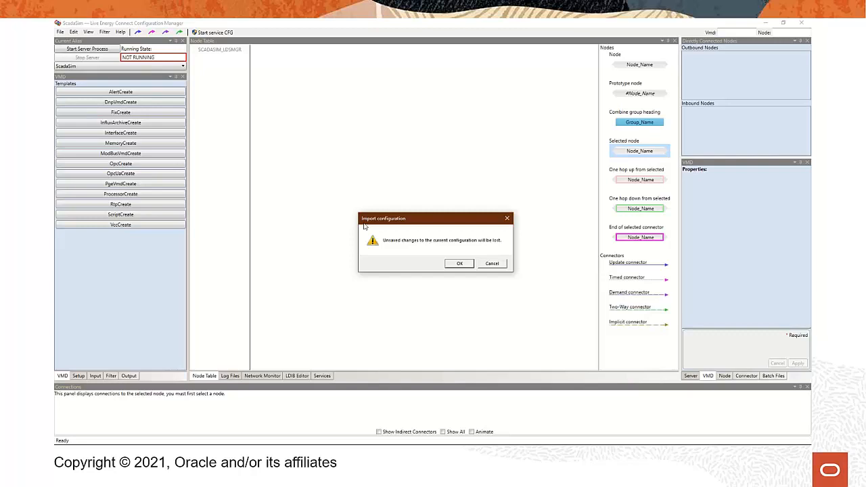
pyautogui.click(455, 267)
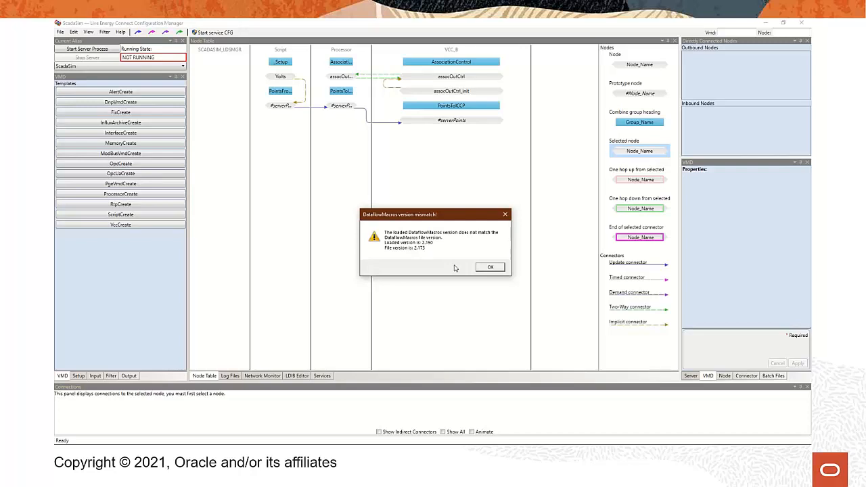
pyautogui.click(499, 268)
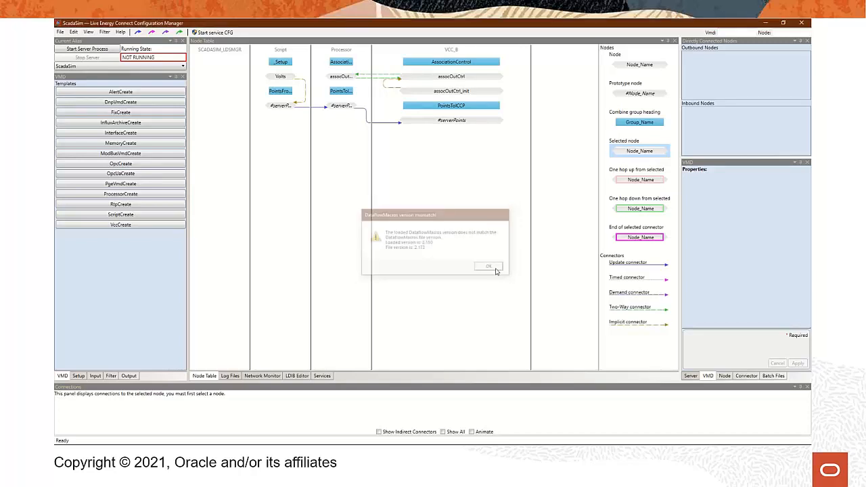
# Step: Reload the macros for ScadaSim, allowing the server to be started and stopped for the reload
pyautogui.click(61, 32)
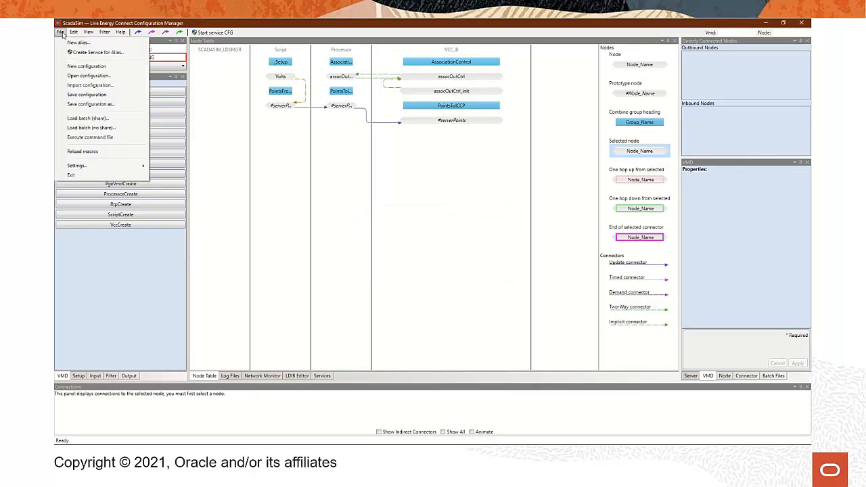
pyautogui.click(83, 152)
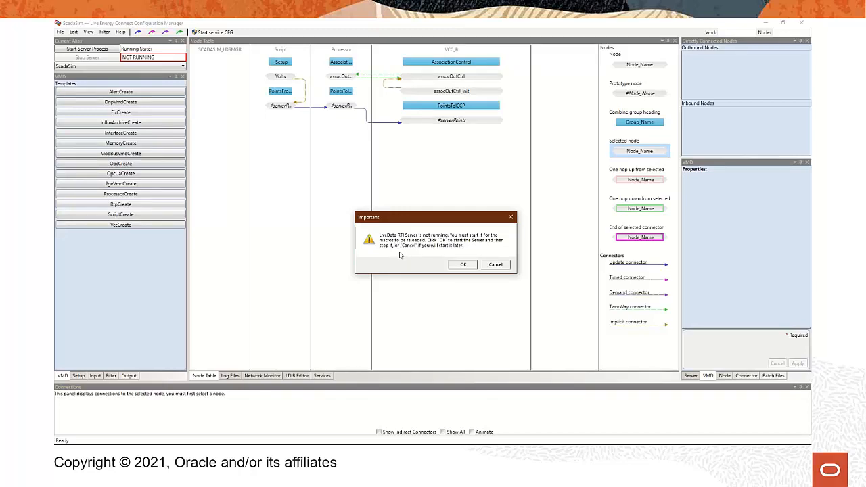
pyautogui.click(462, 264)
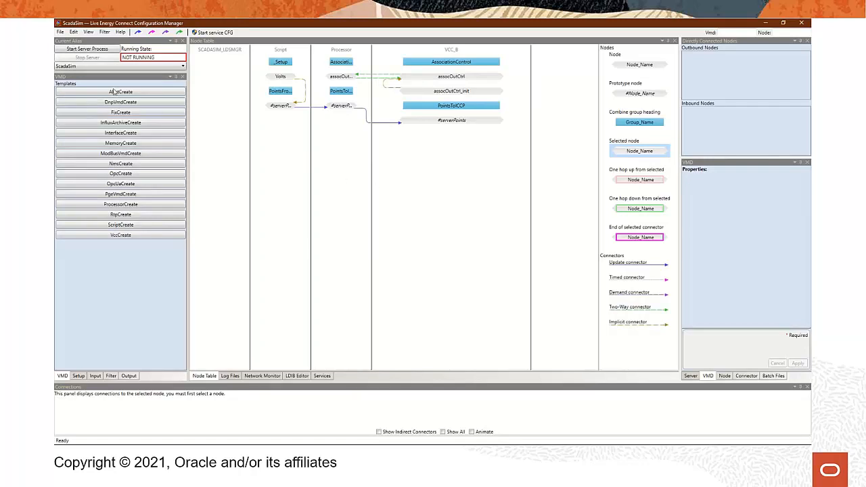
# Step: Load the batch file IccpSimPoints.csv from the Config folder into the ScadaSim configuration using the share option
pyautogui.click(60, 32)
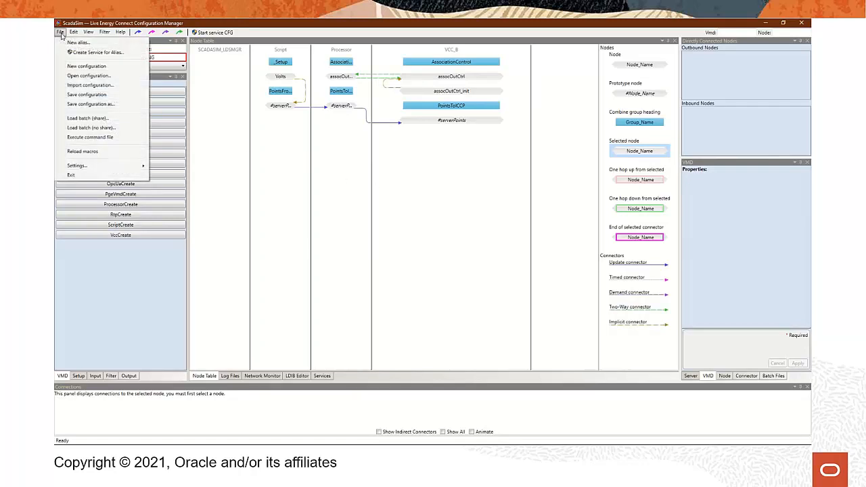
pyautogui.click(86, 119)
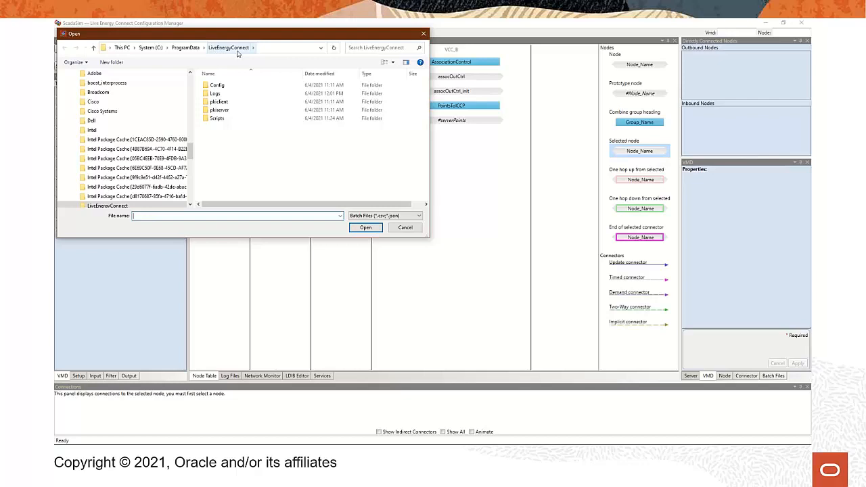
pyautogui.doubleClick(219, 87)
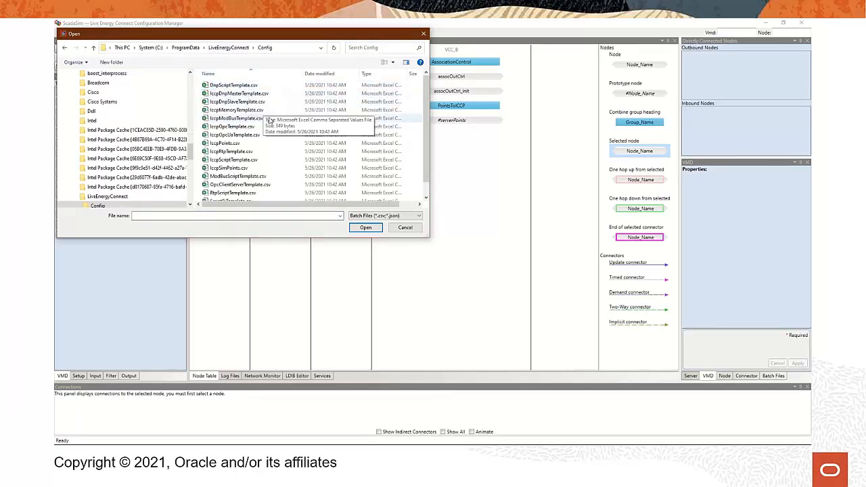
pyautogui.scroll(-1, 275, 149)
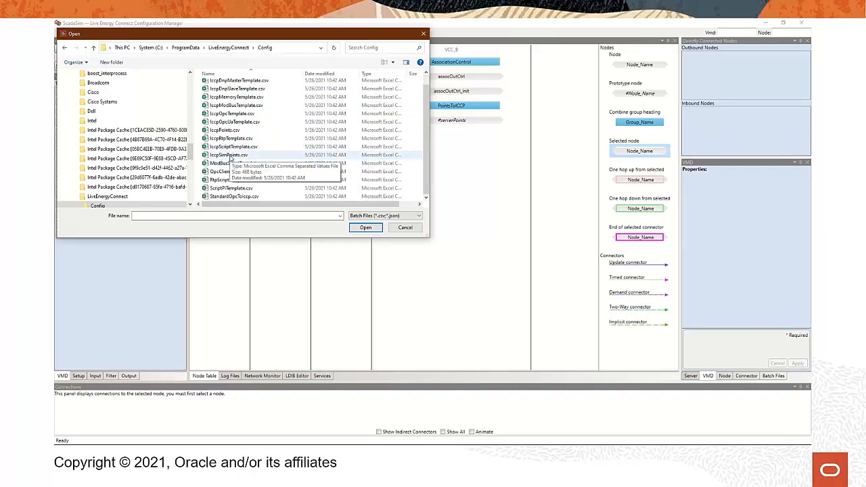
pyautogui.click(231, 156)
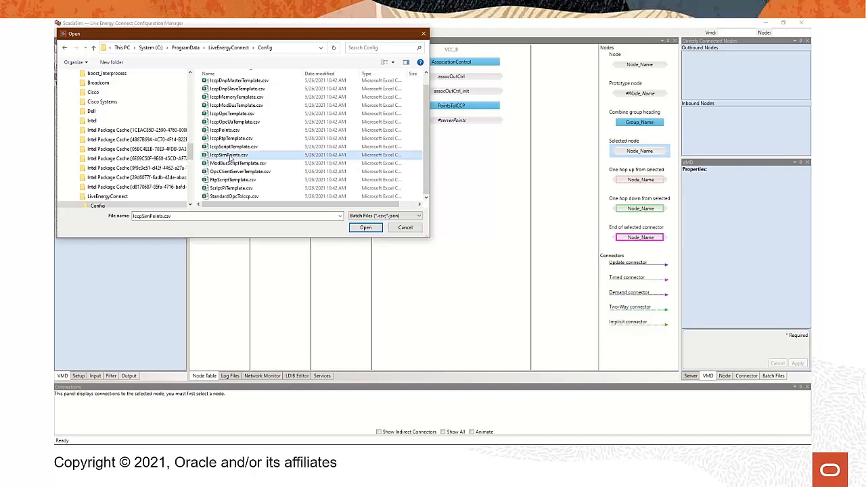
pyautogui.click(365, 228)
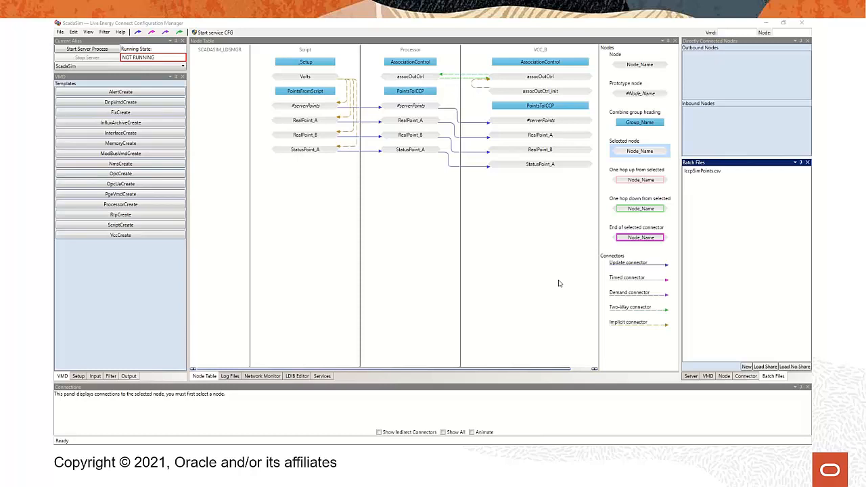
# Step: Set the ScadaSim server's Soap port to 8090 and Mms port to 103, and apply the changes
pyautogui.click(691, 376)
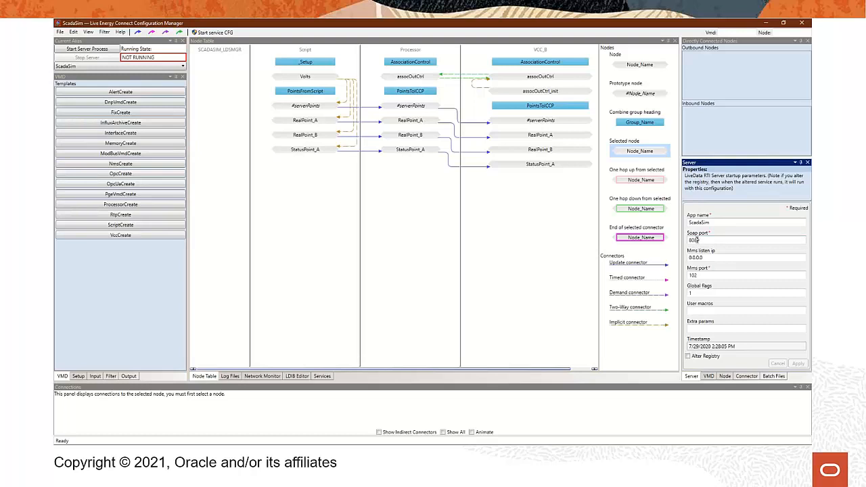
pyautogui.moveTo(695, 239); pyautogui.dragTo(700, 240)
pyautogui.write('90')
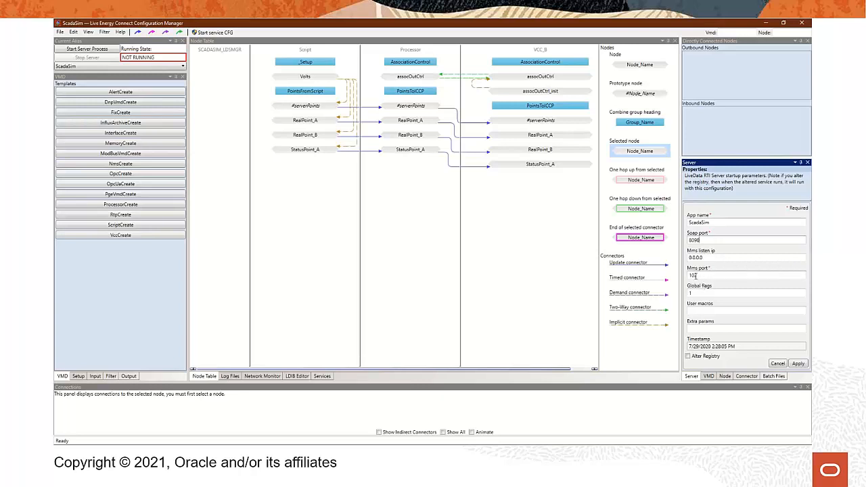
pyautogui.click(696, 275)
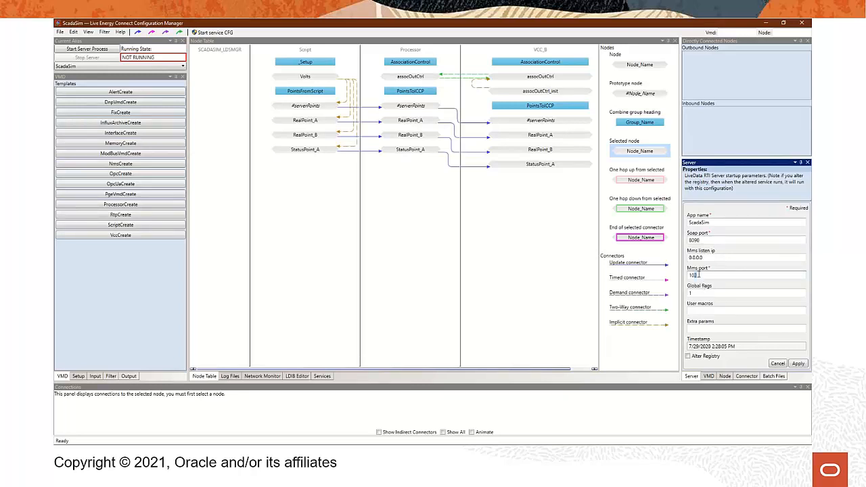
pyautogui.write('3')
pyautogui.click(799, 364)
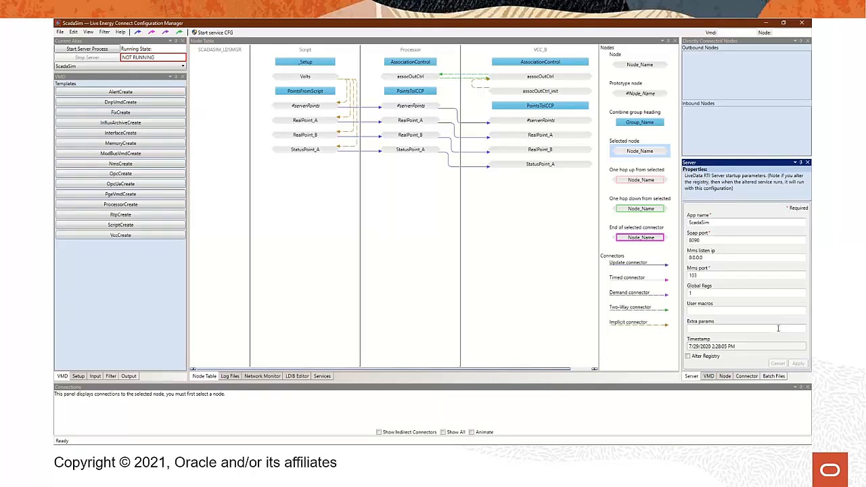